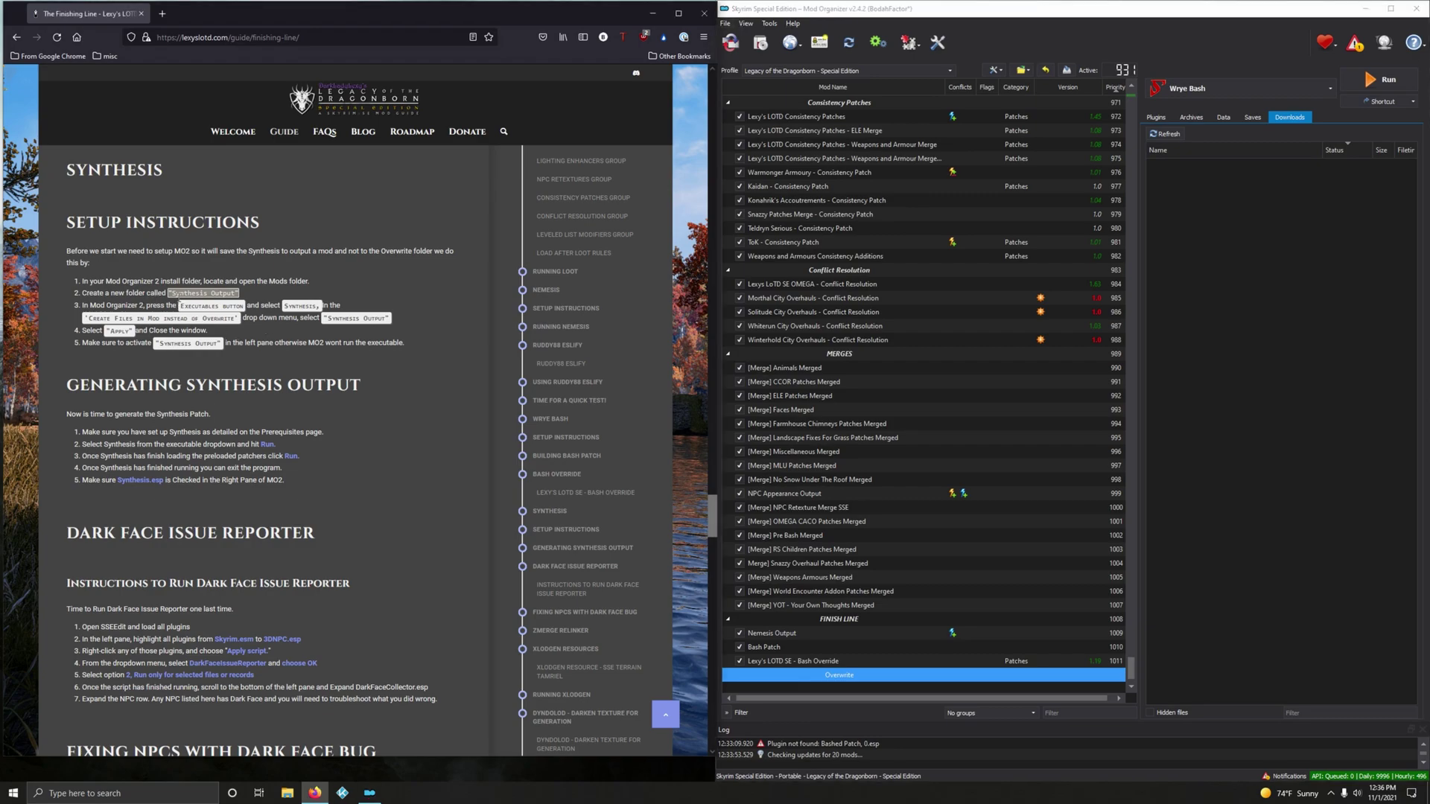
- Copy the folder name 'Synthesis Output' from step 2 of the guide
{"action": "left_click_drag", "start_coordinate": [176, 294], "coordinate": [234, 294]}
{"action": "right_click", "coordinate": [237, 297]}
{"action": "left_click", "coordinate": [280, 303]}
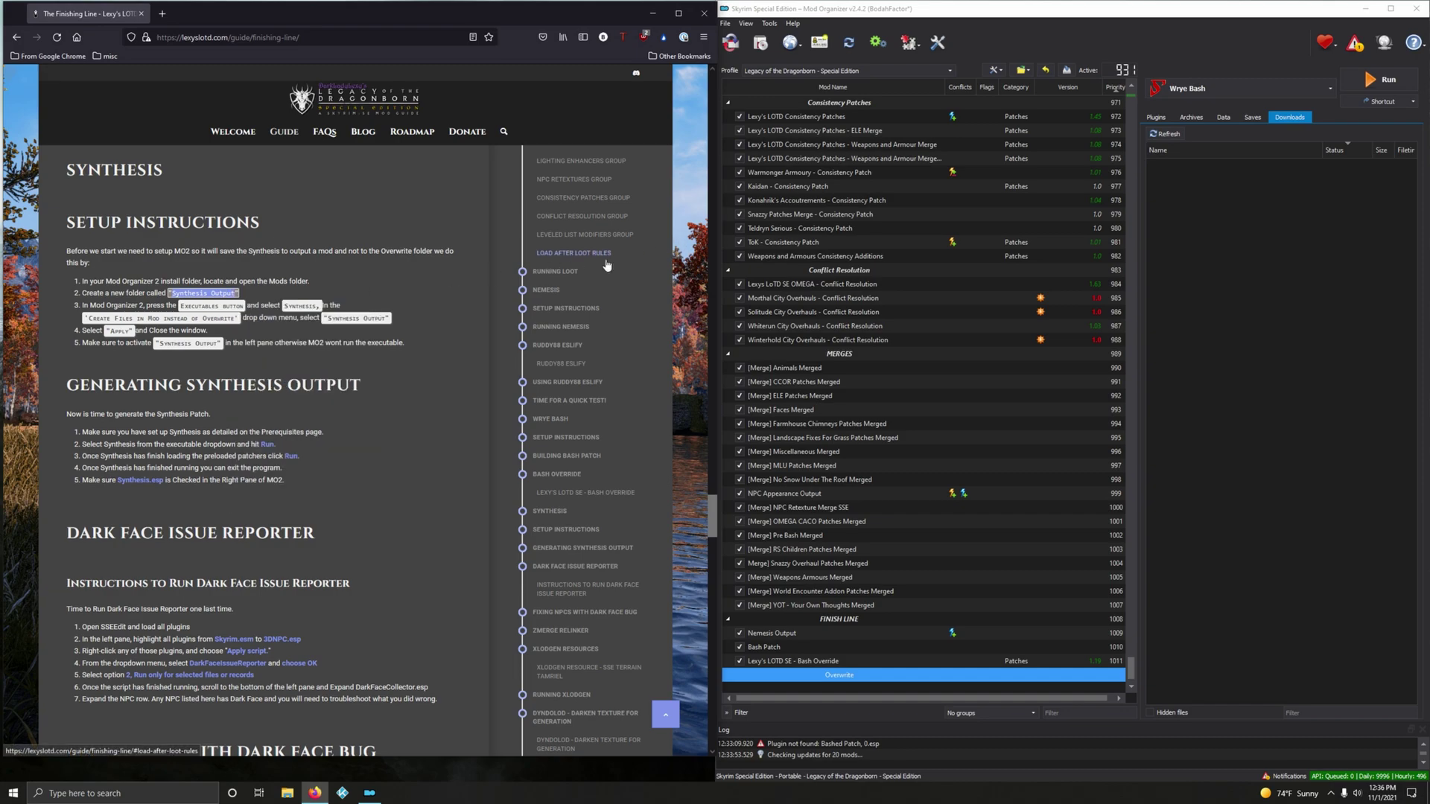
- Create an empty mod named 'Synthesis Output' by pasting the copied name
{"action": "left_click", "coordinate": [991, 71]}
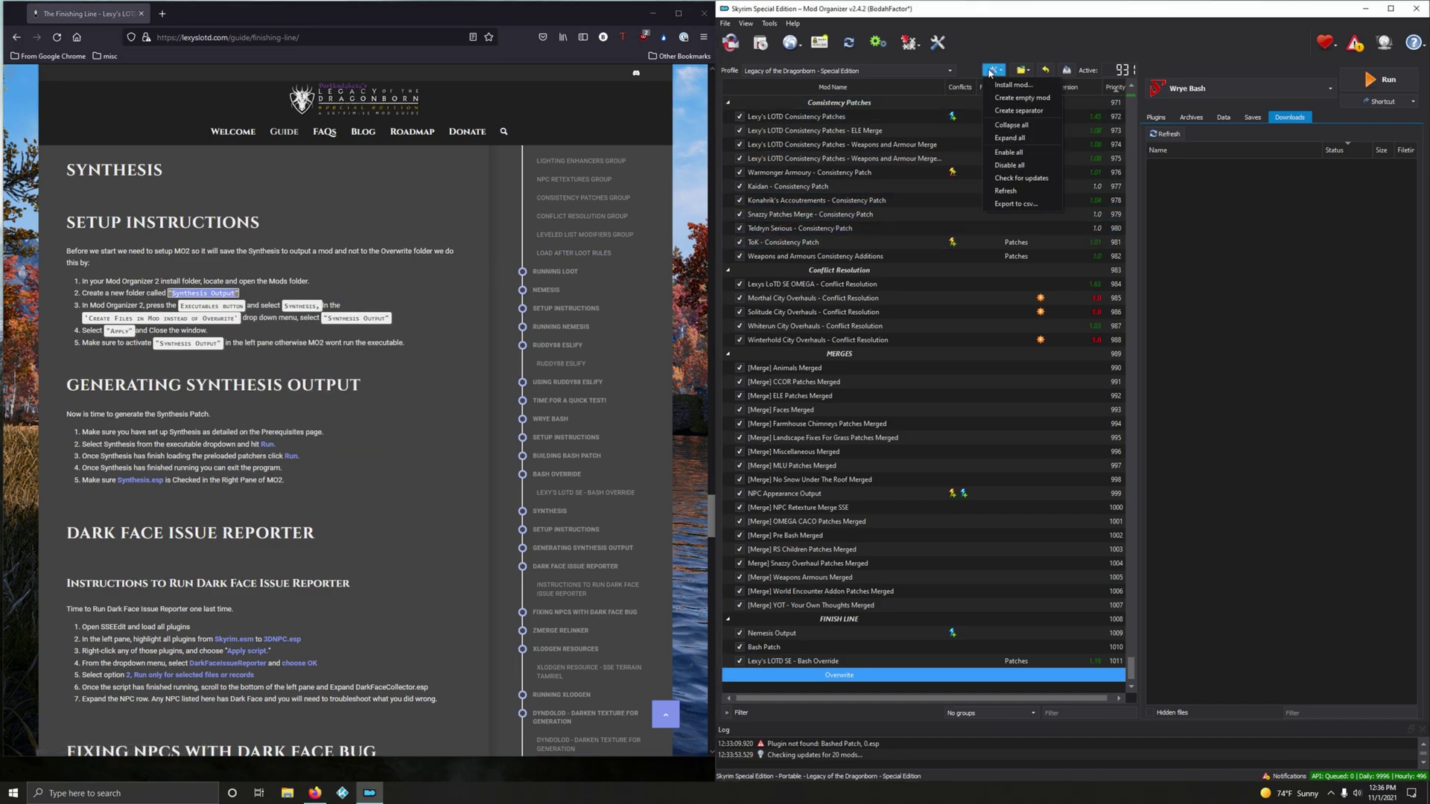
{"action": "left_click", "coordinate": [1015, 100]}
{"action": "right_click", "coordinate": [1057, 404]}
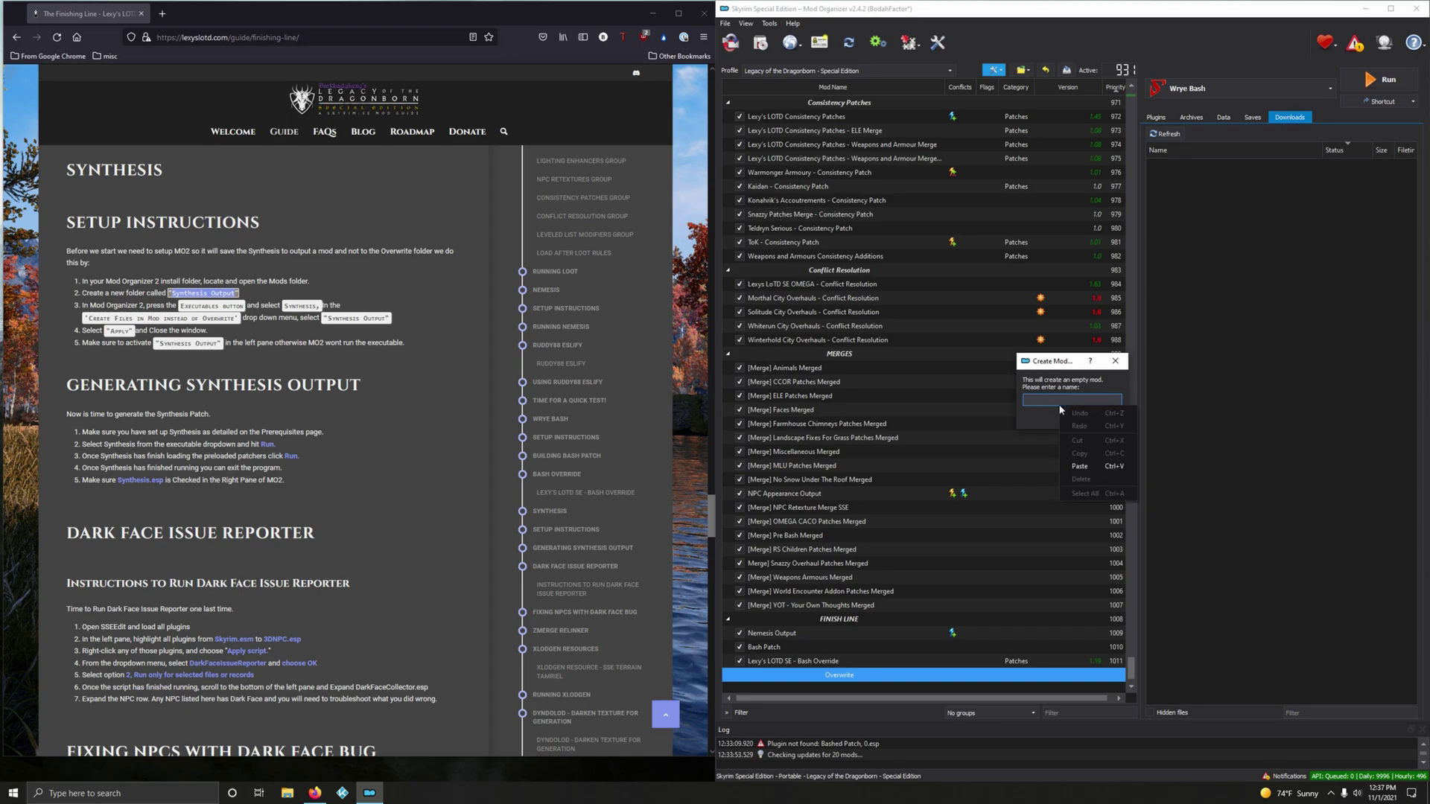
{"action": "left_click", "coordinate": [1090, 467]}
{"action": "left_click", "coordinate": [1079, 415]}
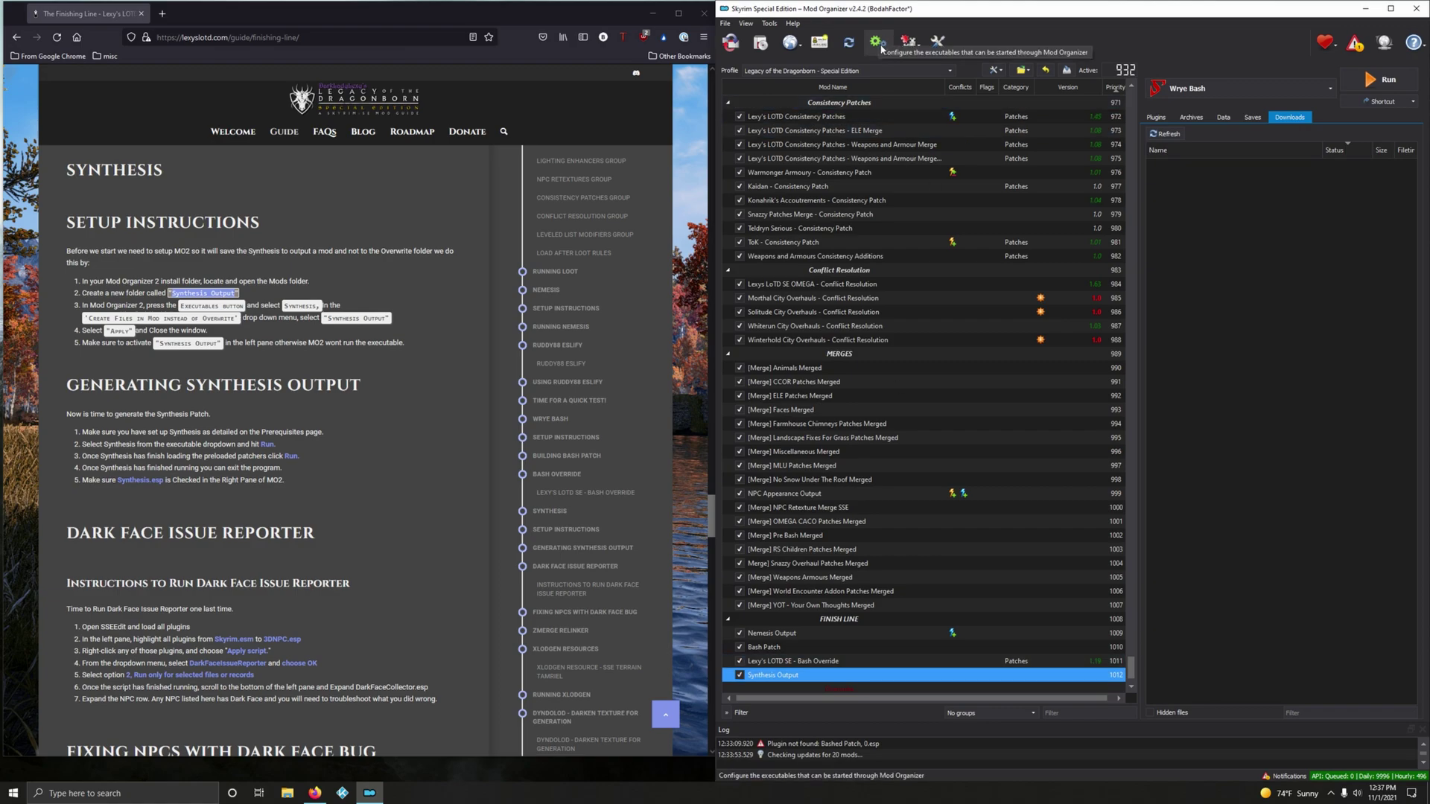
- Set the Synthesis executable to create files in the 'Synthesis Output' mod instead of overwrite
{"action": "left_click", "coordinate": [879, 43]}
{"action": "scroll", "coordinate": [961, 419], "scroll_direction": "down", "scroll_amount": 2}
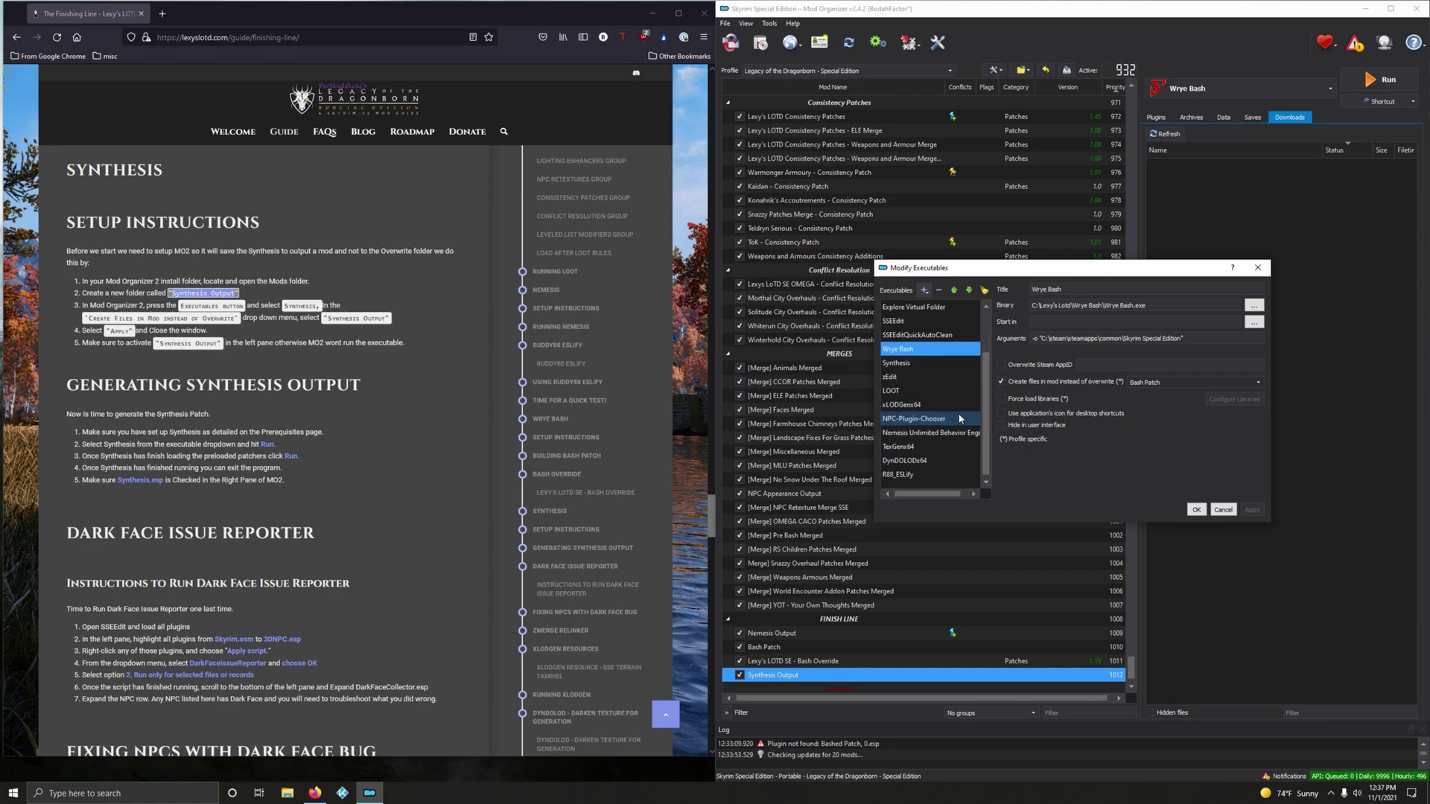
{"action": "scroll", "coordinate": [939, 419], "scroll_direction": "up", "scroll_amount": 2}
{"action": "left_click", "coordinate": [909, 420]}
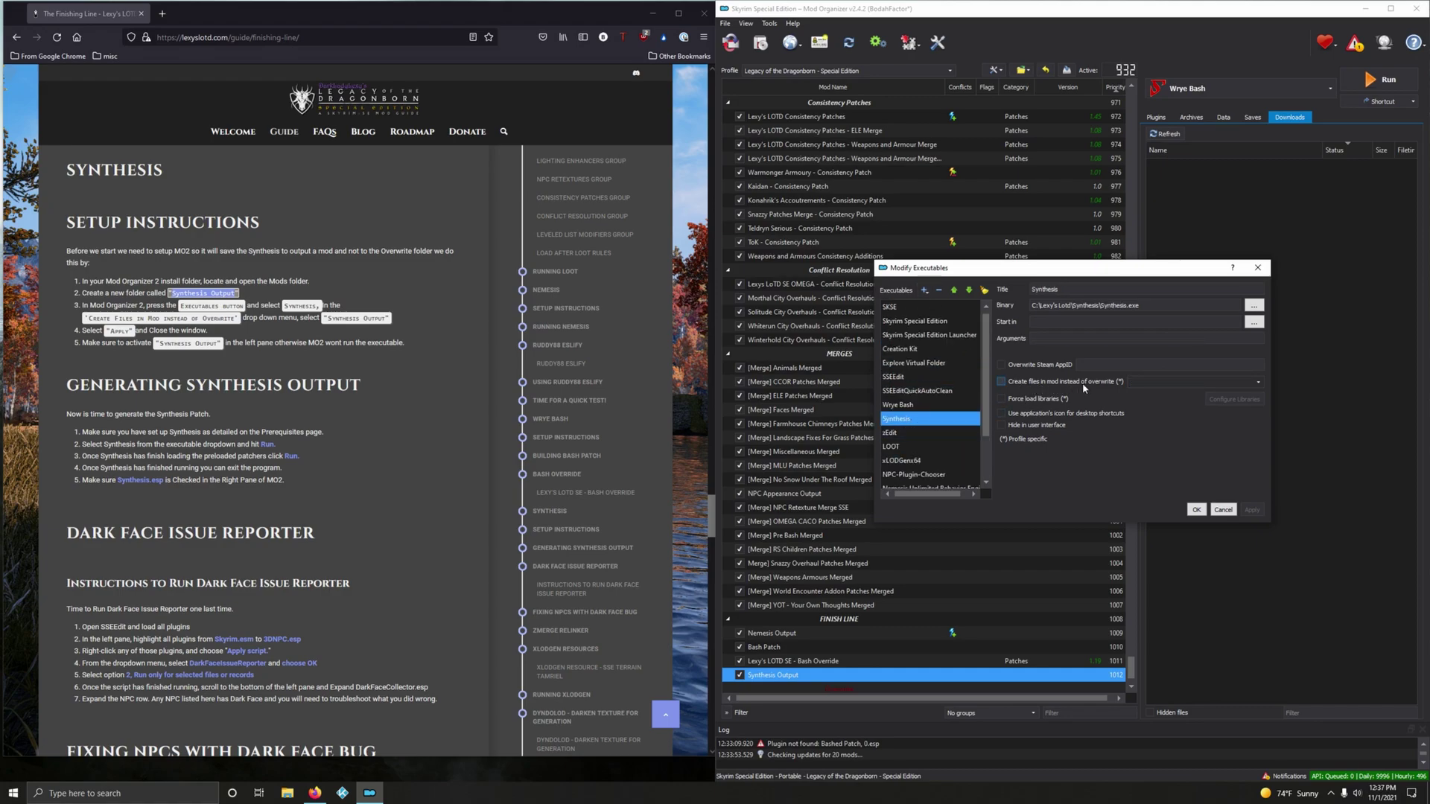
{"action": "left_click", "coordinate": [1002, 382]}
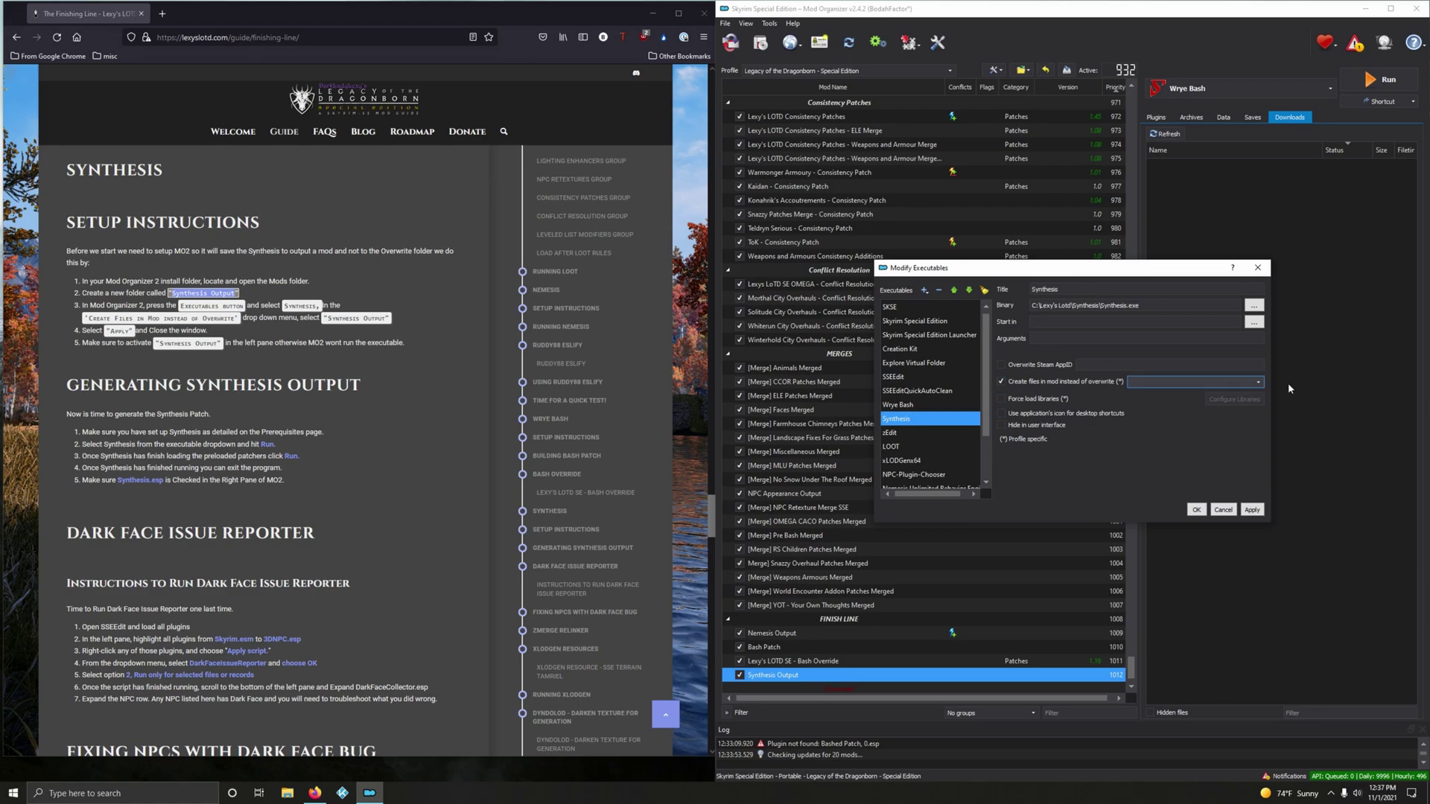
{"action": "left_click", "coordinate": [1260, 382]}
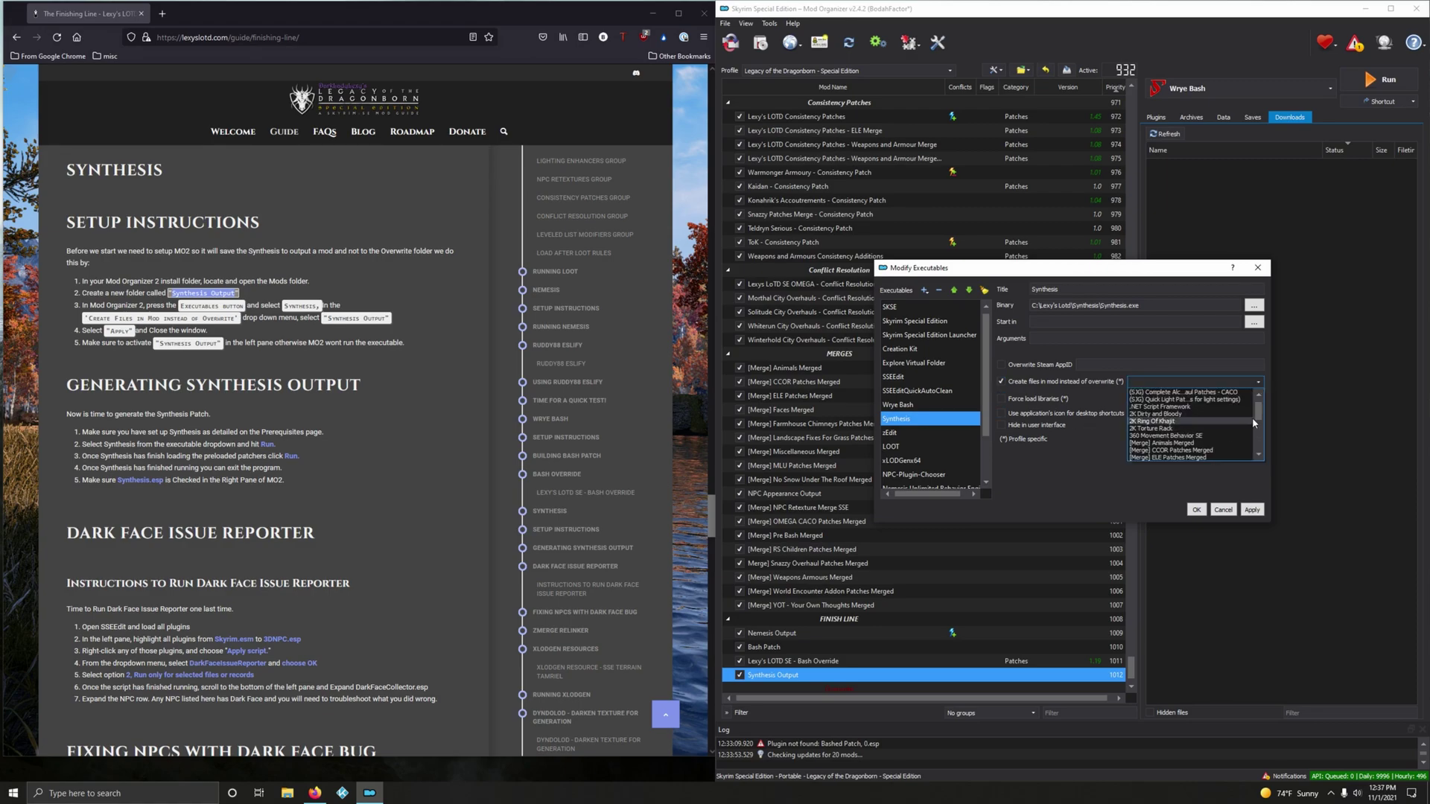
{"action": "left_click_drag", "start_coordinate": [1260, 400], "coordinate": [1262, 441]}
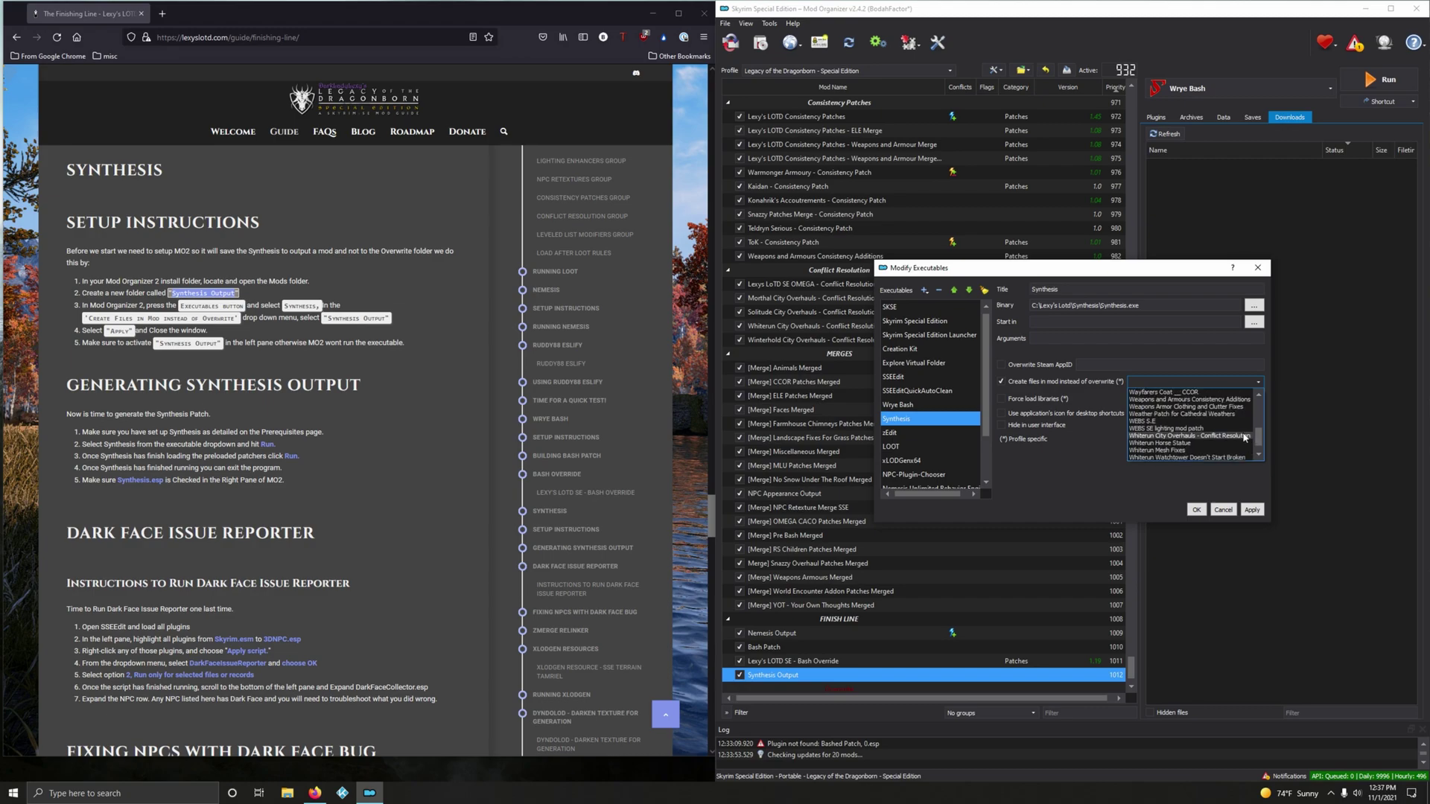
{"action": "scroll", "coordinate": [1221, 437], "scroll_direction": "up", "scroll_amount": 8}
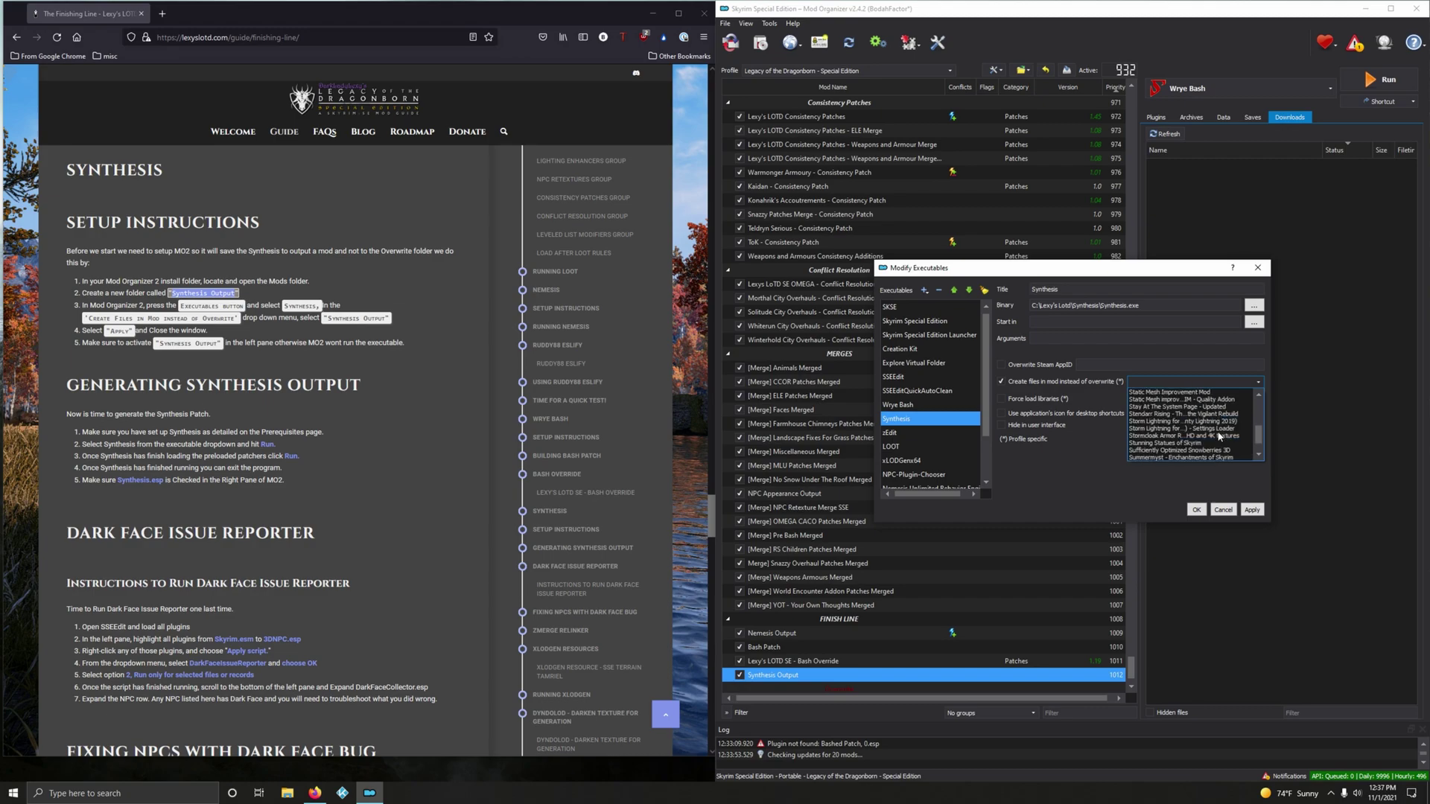
{"action": "scroll", "coordinate": [1220, 436], "scroll_direction": "down", "scroll_amount": 3}
{"action": "scroll", "coordinate": [1185, 437], "scroll_direction": "down", "scroll_amount": 2}
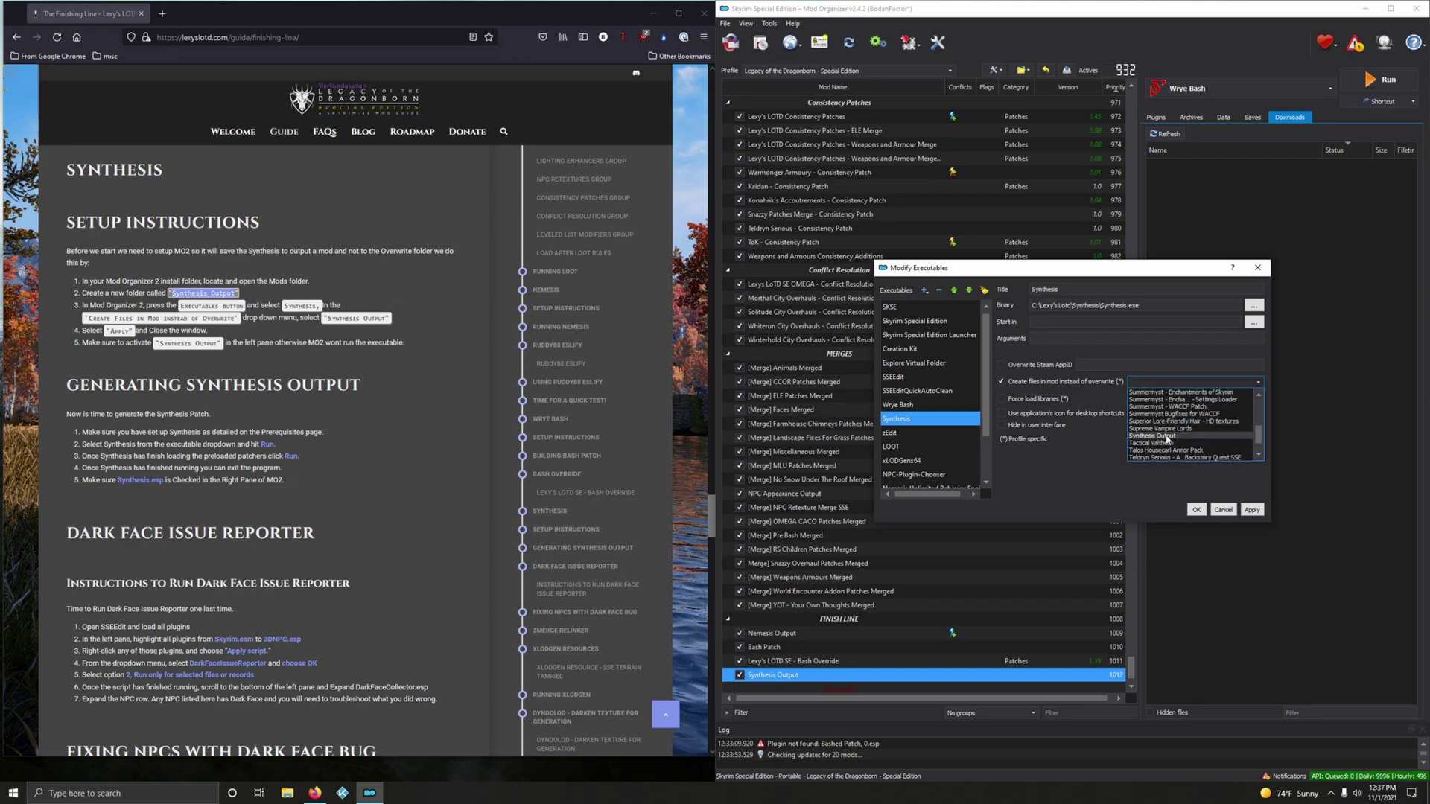
{"action": "left_click", "coordinate": [1168, 437]}
{"action": "left_click", "coordinate": [1253, 509]}
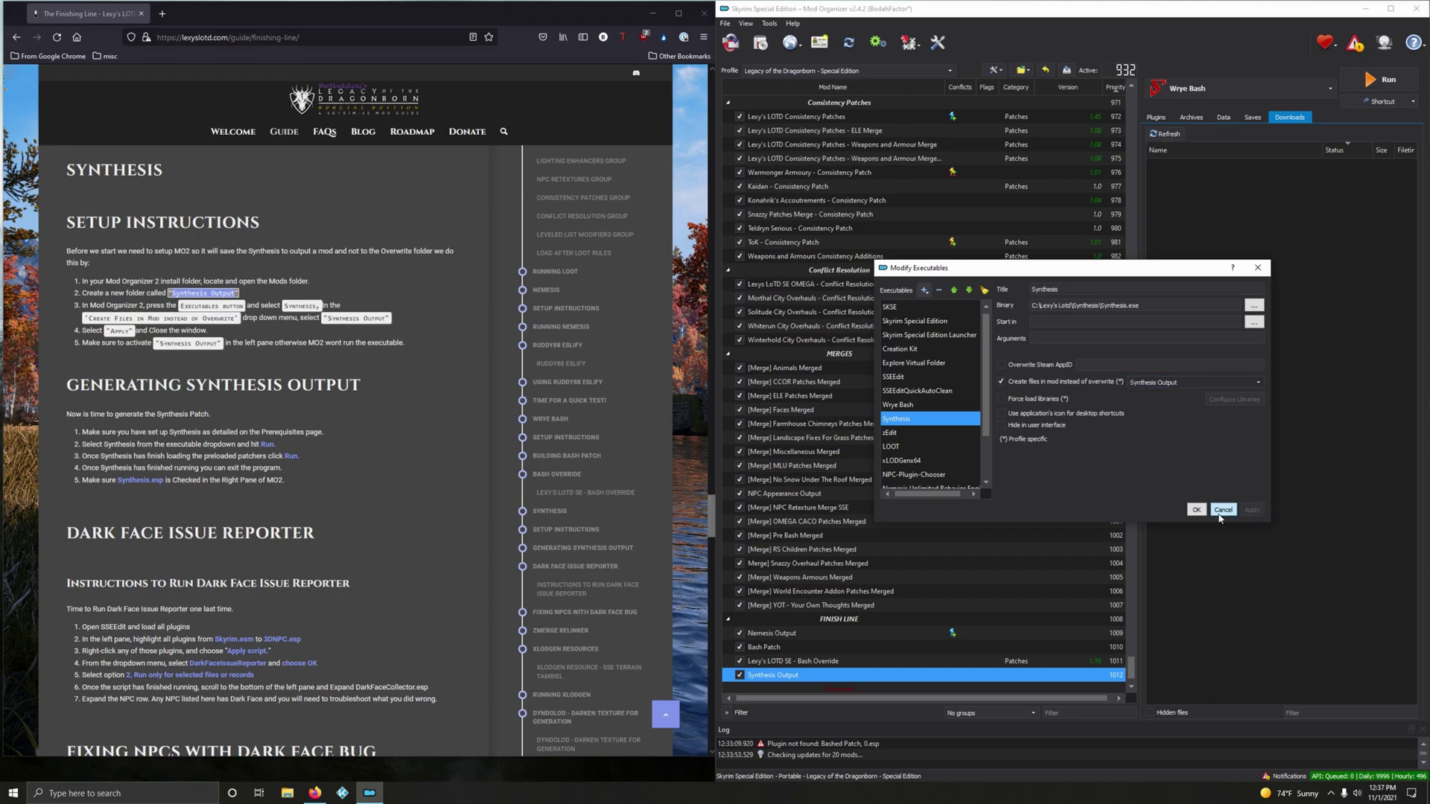
{"action": "left_click", "coordinate": [1196, 511]}
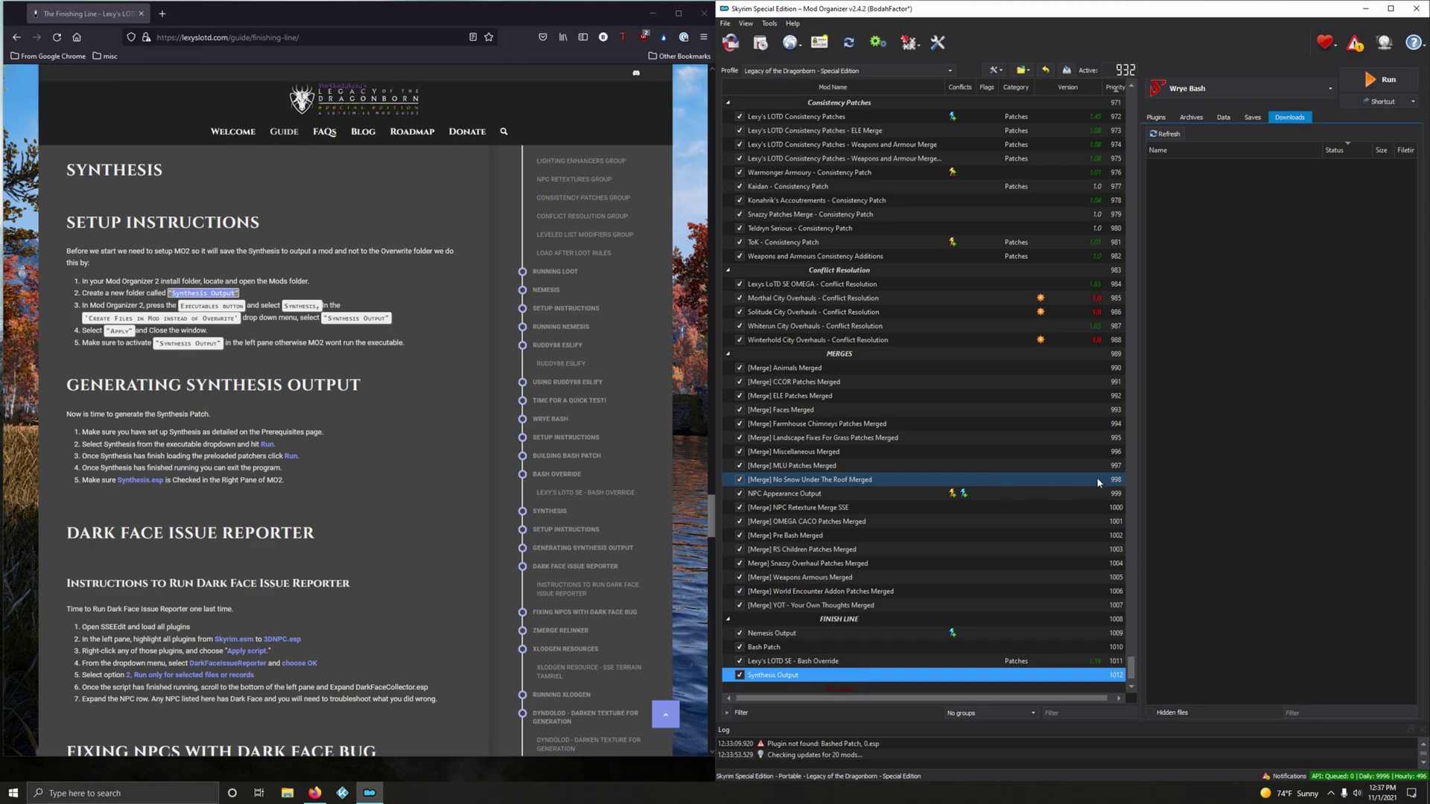
{"action": "mouse_move", "coordinate": [1384, 101]}
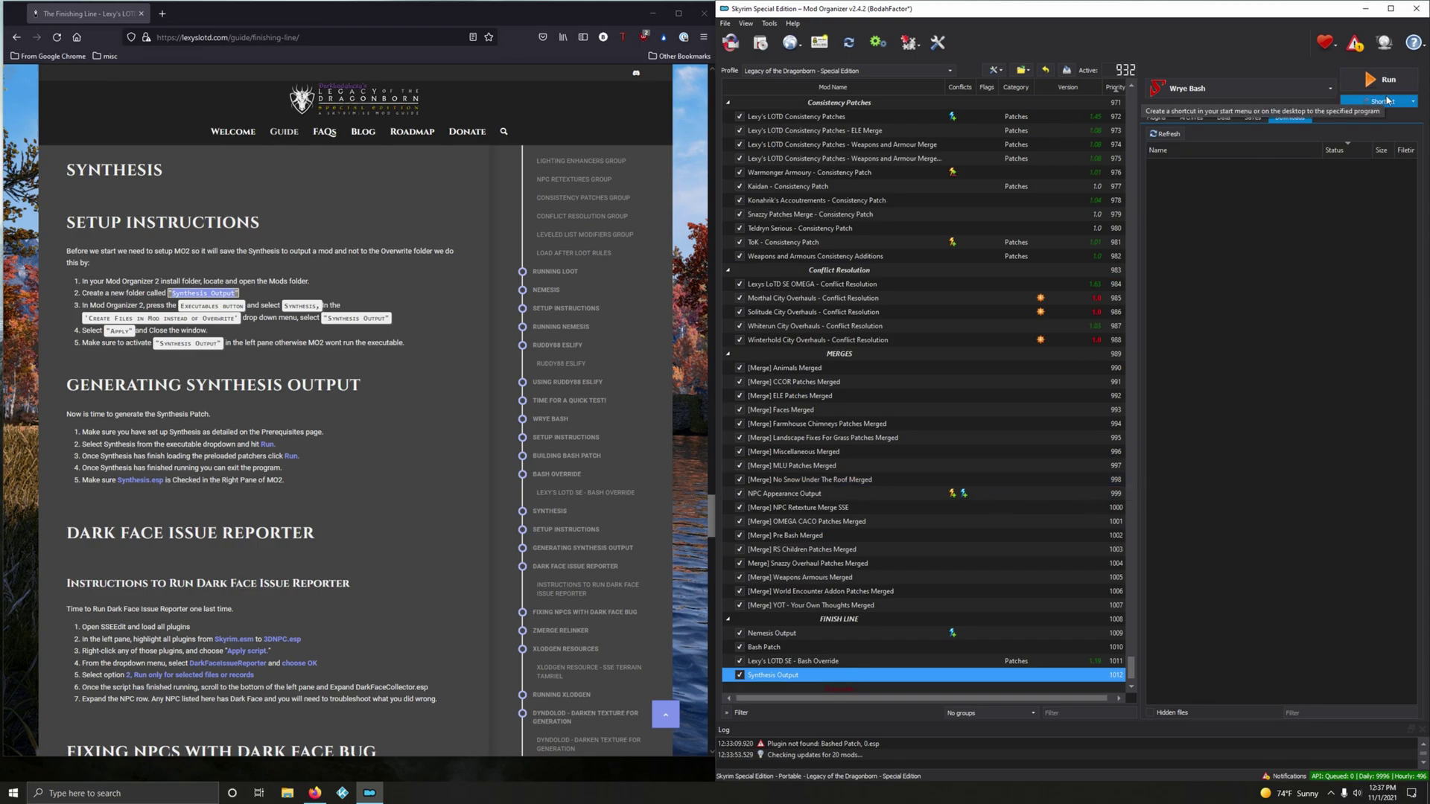
{"action": "scroll", "coordinate": [277, 462], "scroll_direction": "down", "scroll_amount": 1}
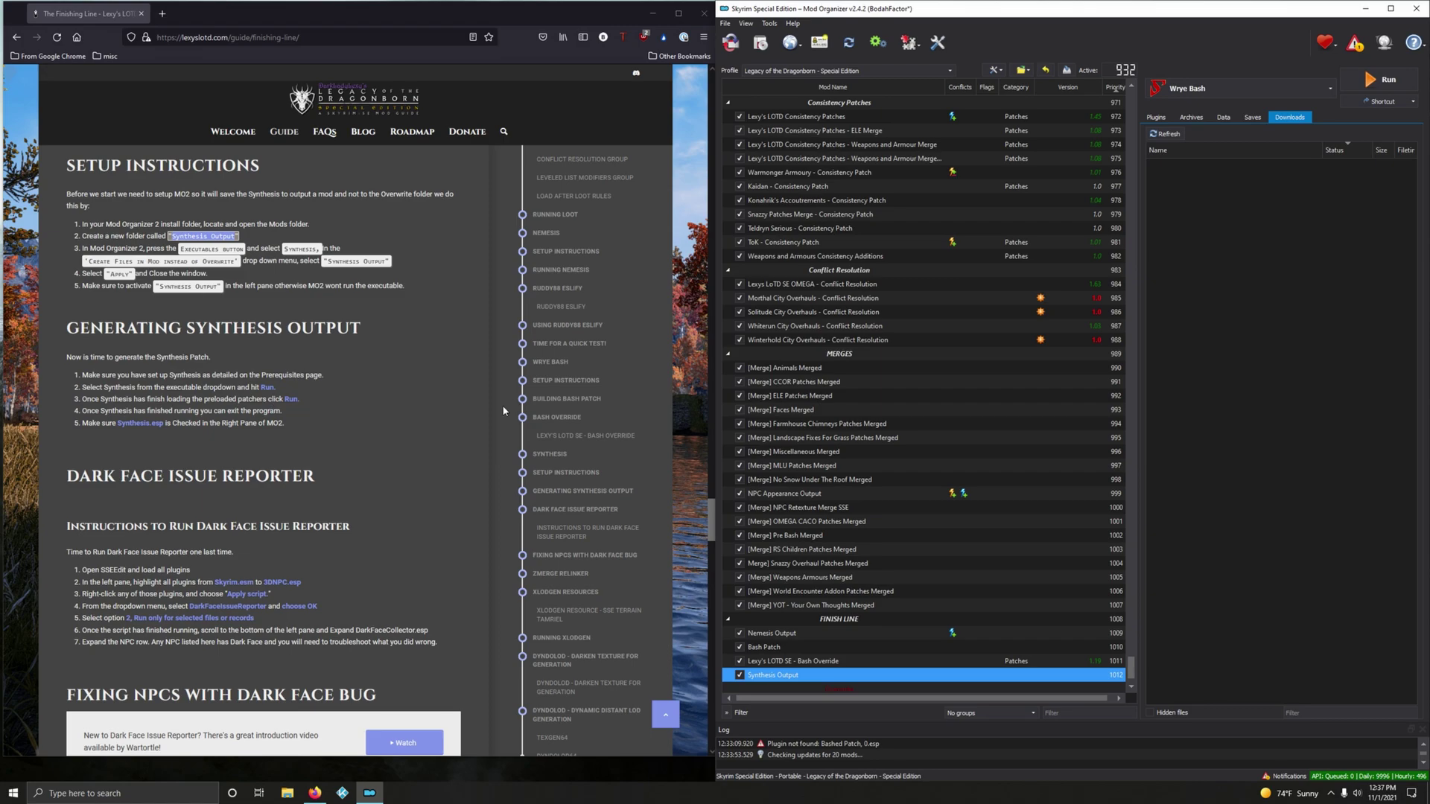
- Run Synthesis from the executables dropdown and move its window over Mod Organizer 2
{"action": "left_click", "coordinate": [1252, 88]}
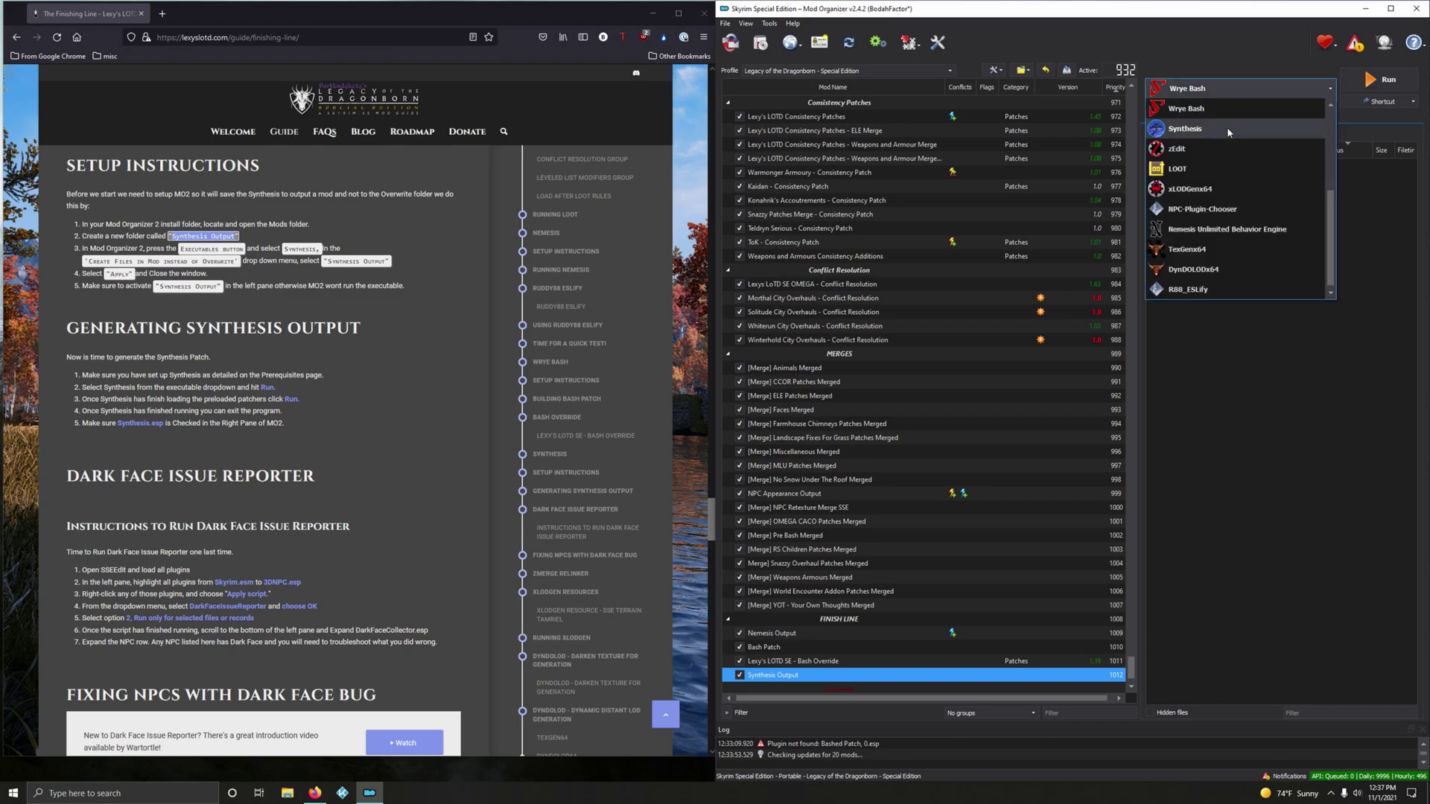
{"action": "left_click", "coordinate": [1186, 128]}
{"action": "left_click", "coordinate": [1386, 84]}
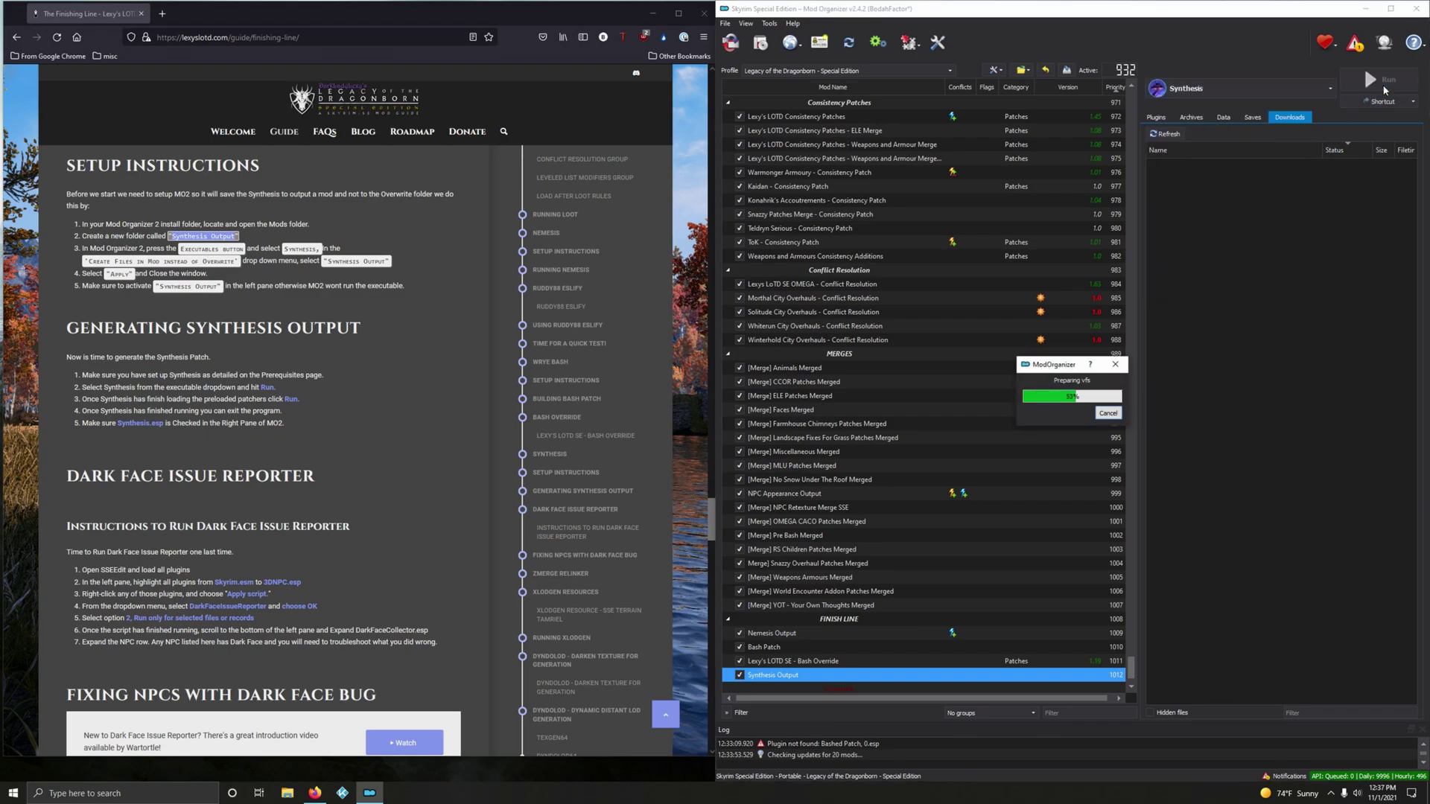
{"action": "mouse_move", "coordinate": [425, 177]}
{"action": "left_mouse_down"}
{"action": "mouse_move", "coordinate": [1048, 165]}
{"action": "mouse_move", "coordinate": [1017, 164]}
{"action": "left_mouse_up"}
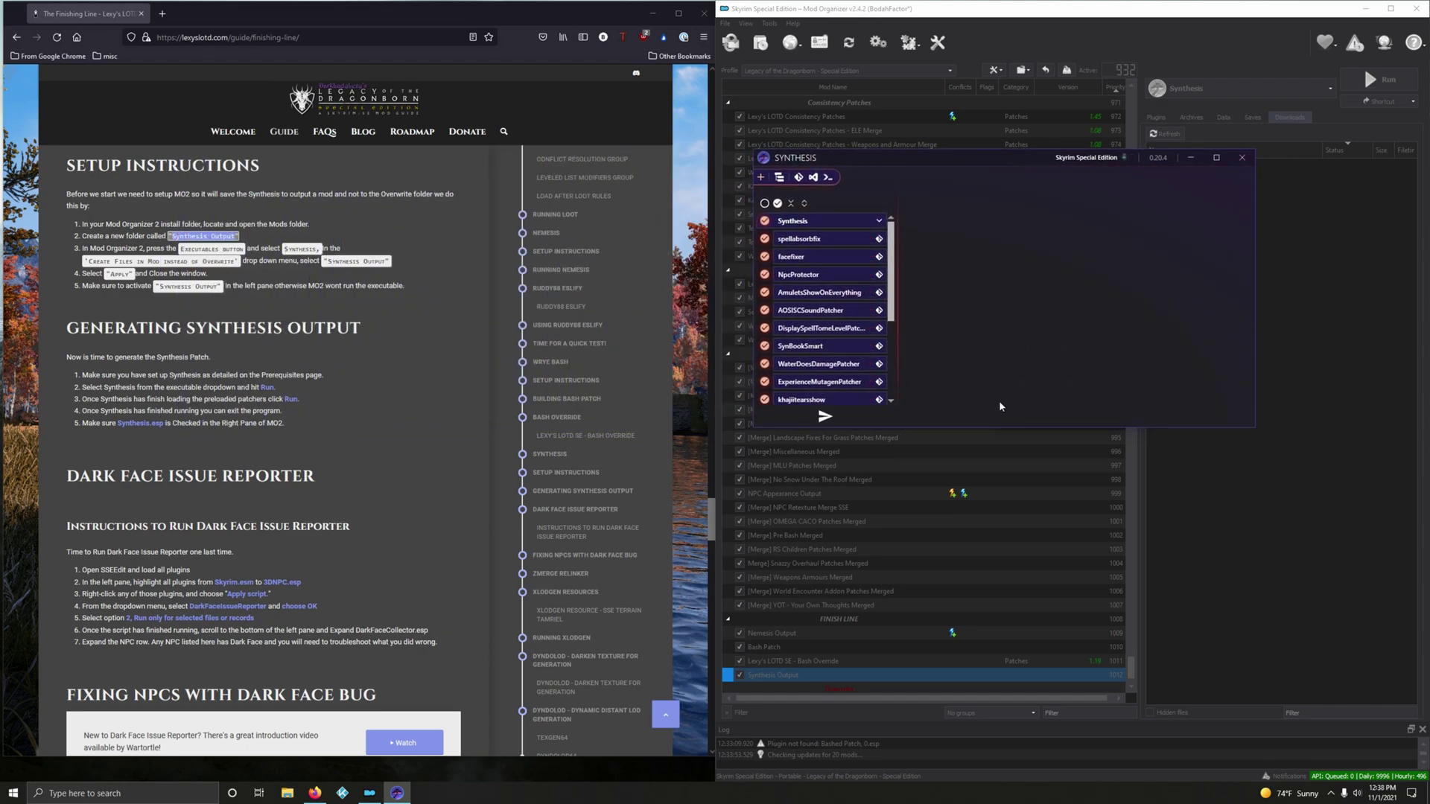
{"action": "left_click_drag", "start_coordinate": [893, 234], "coordinate": [894, 230]}
{"action": "scroll", "coordinate": [850, 302], "scroll_direction": "down", "scroll_amount": 5}
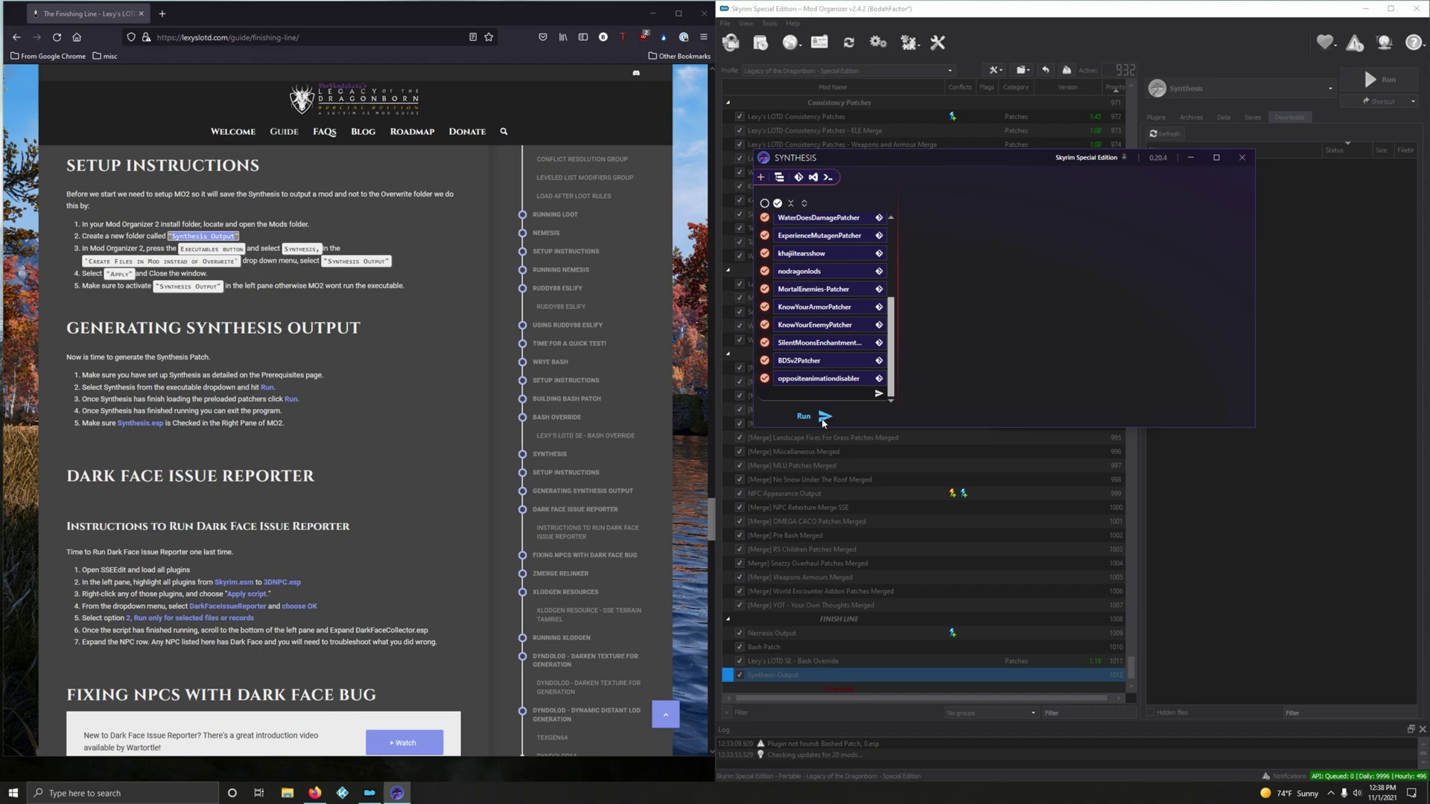
- Run all Synthesis patchers and close Synthesis once the patch completes
{"action": "left_click", "coordinate": [823, 418]}
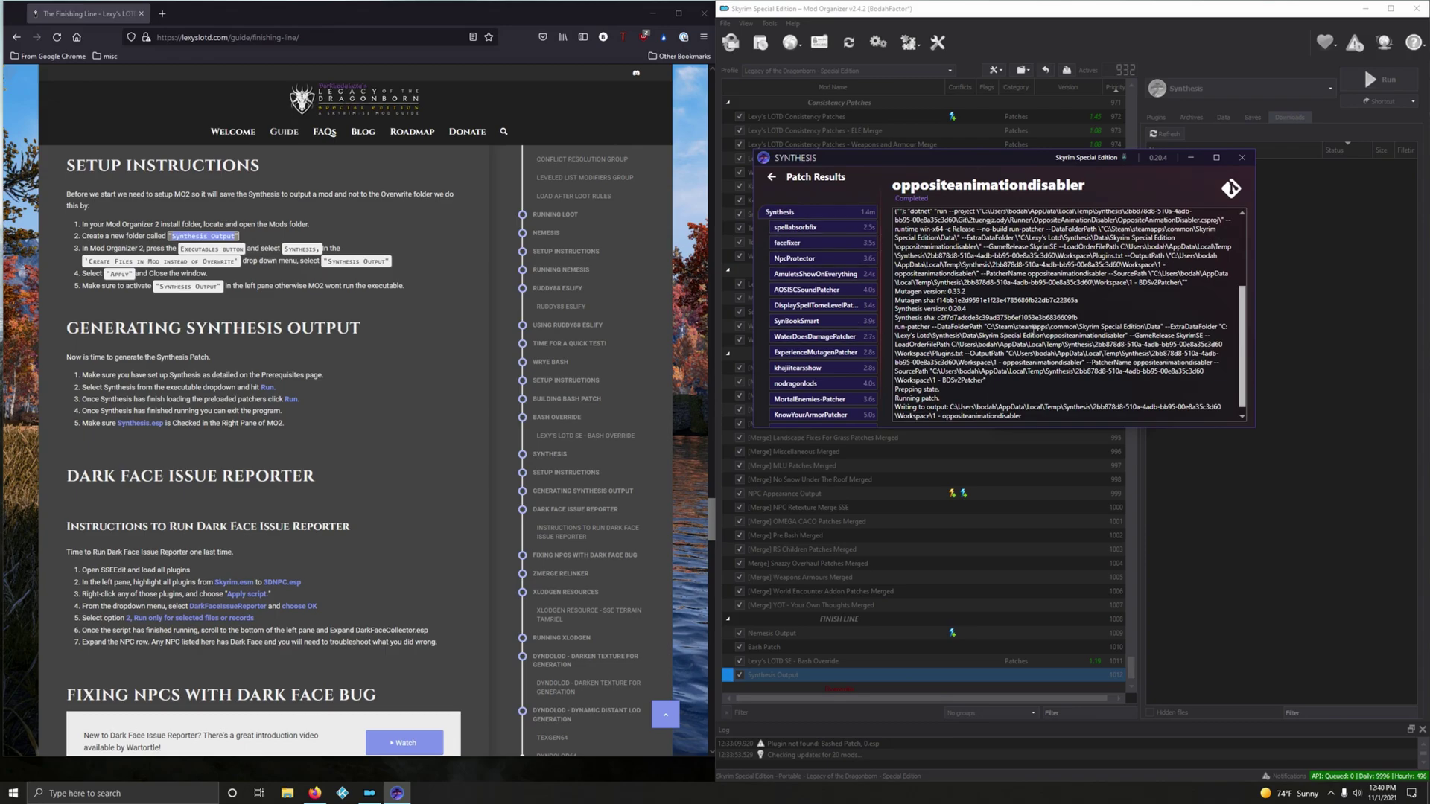
{"action": "left_click", "coordinate": [1244, 158]}
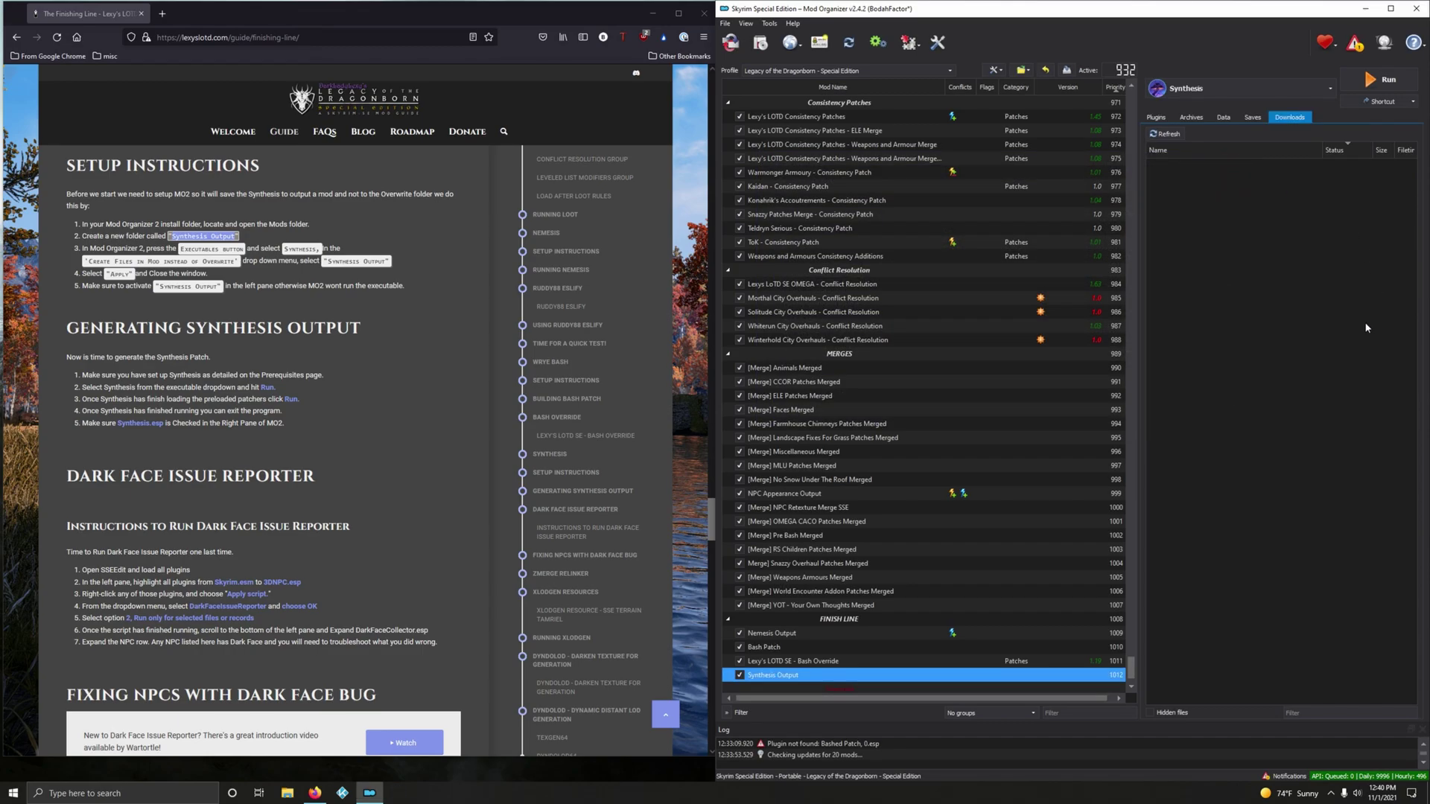
- Tick Synthesis.esp at the bottom of the Plugins list
{"action": "left_click", "coordinate": [1158, 117]}
{"action": "scroll", "coordinate": [1229, 447], "scroll_direction": "down", "scroll_amount": 3}
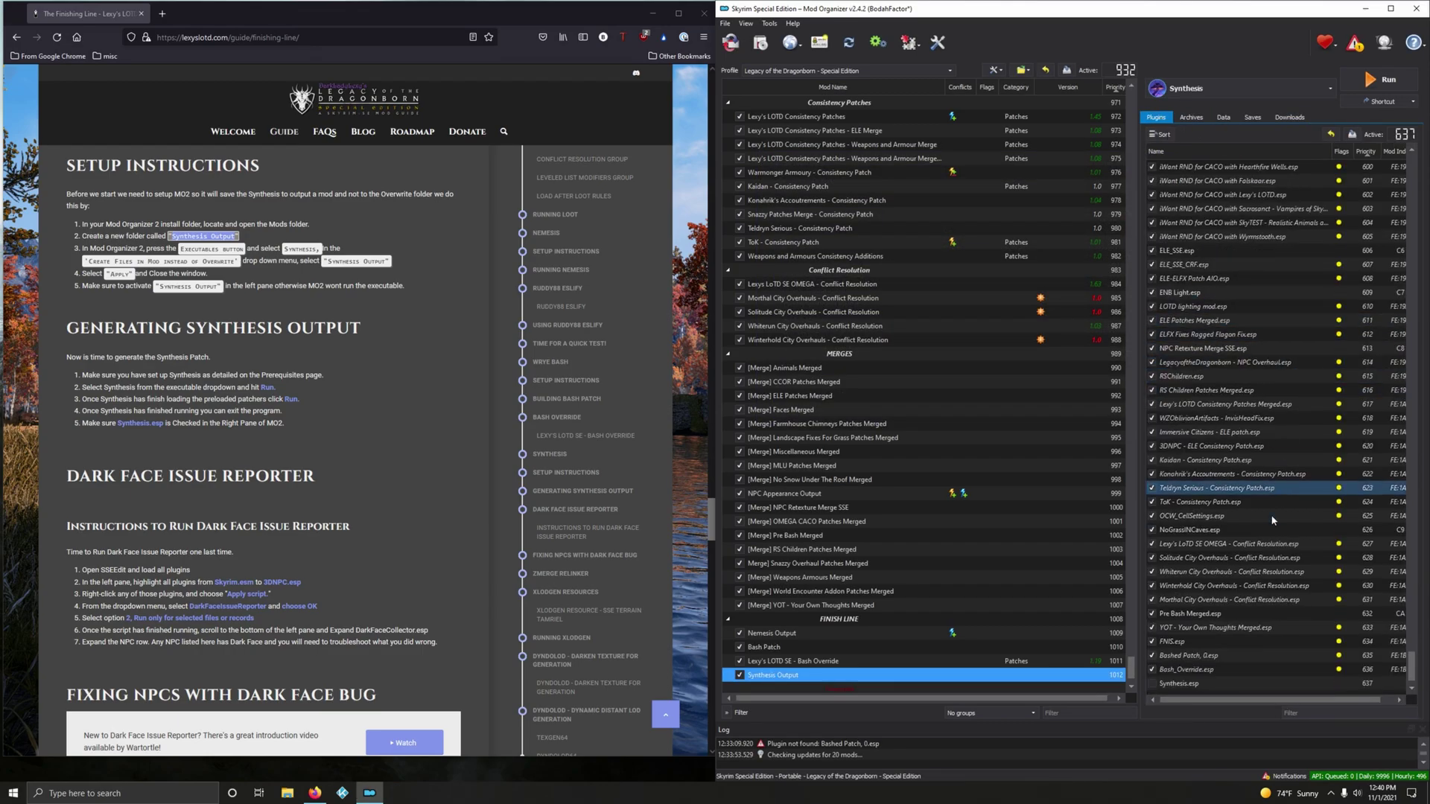
{"action": "left_click", "coordinate": [1153, 685]}
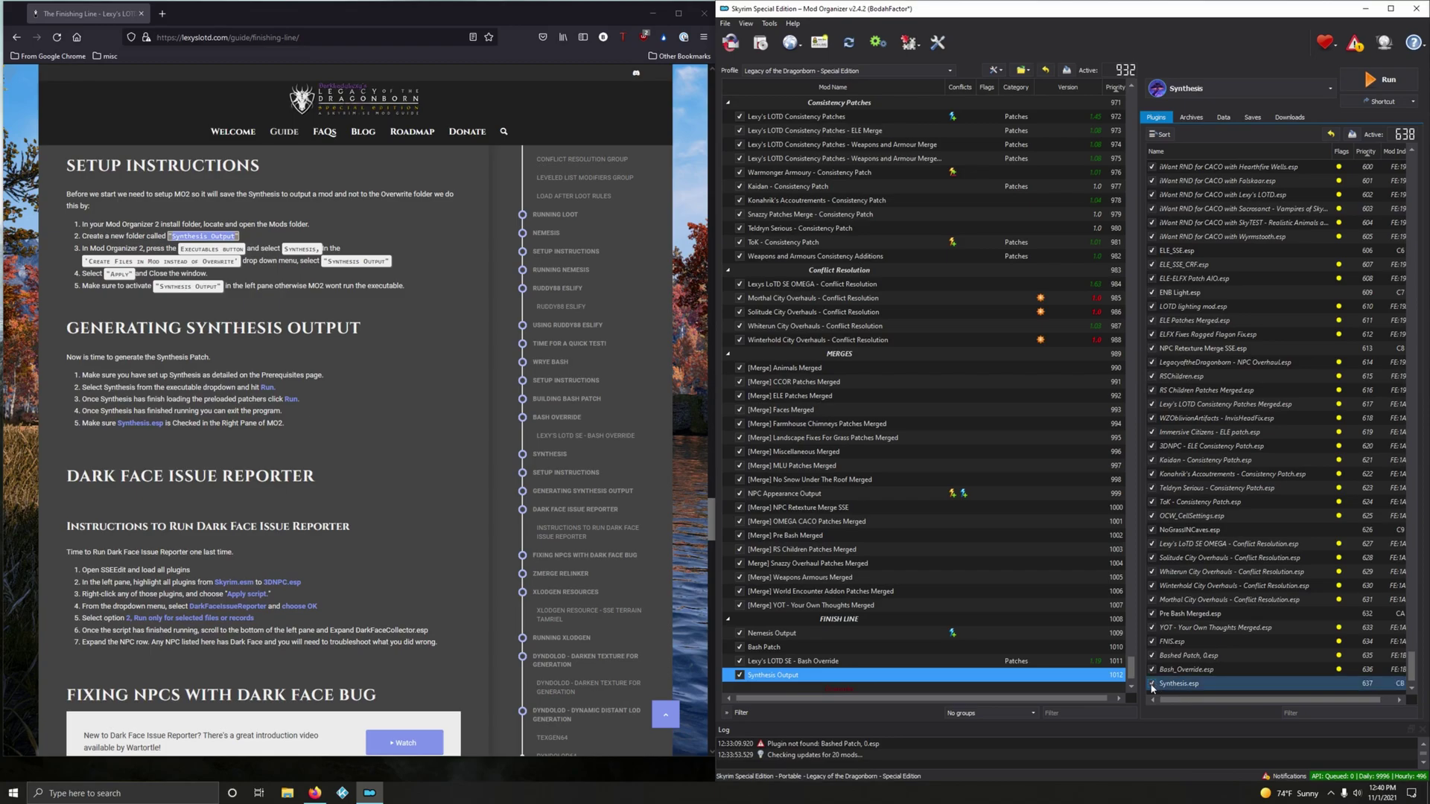
{"action": "scroll", "coordinate": [1038, 626], "scroll_direction": "down", "scroll_amount": 1}
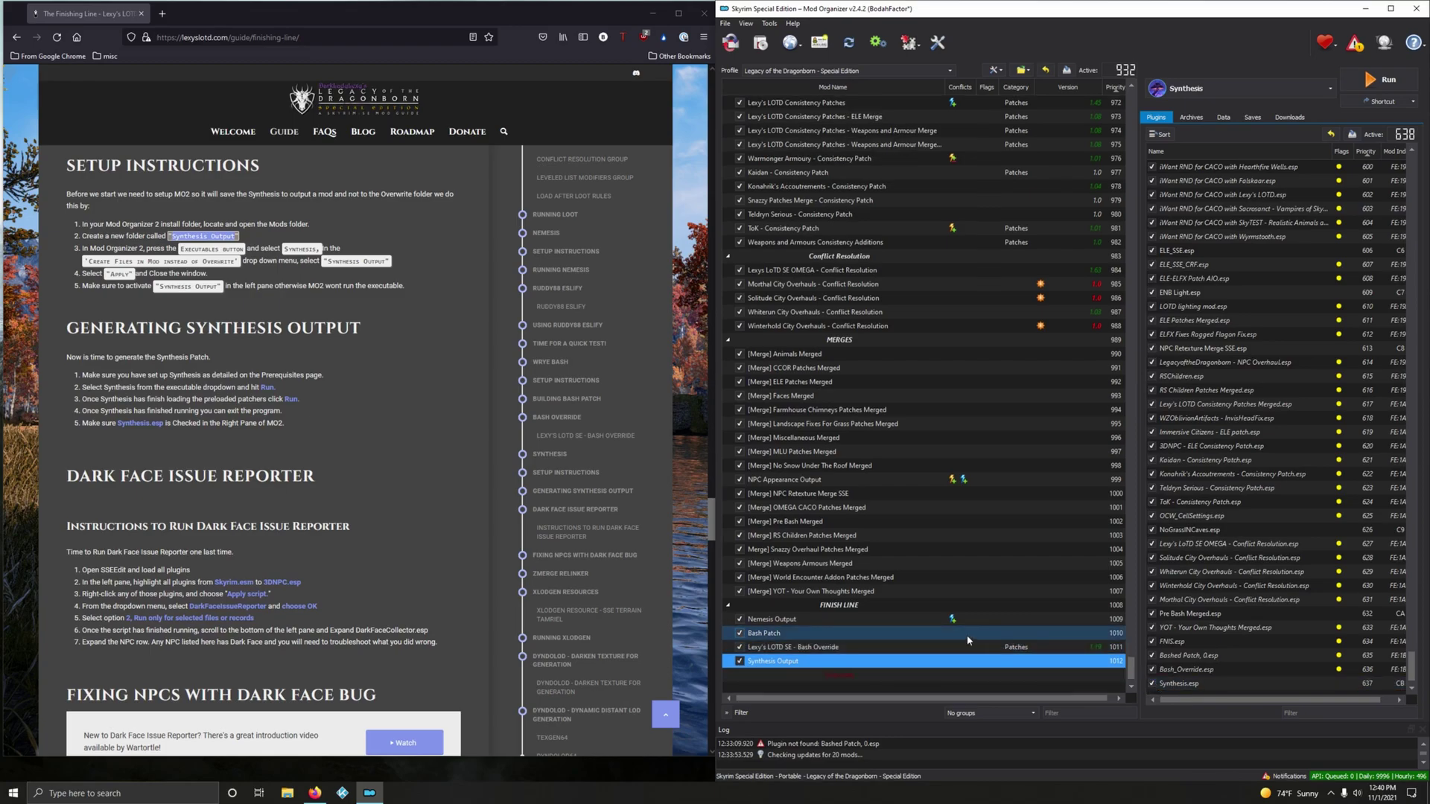